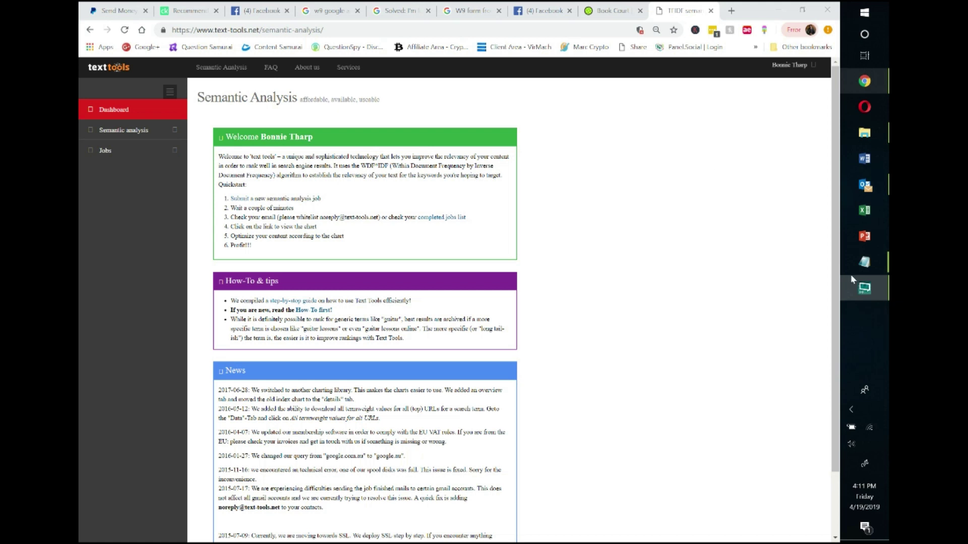
- Submit a TFIDF analysis job for the keyword 'pest control wichita' with USA (.com) and English
{"action": "left_click", "coordinate": [116, 132]}
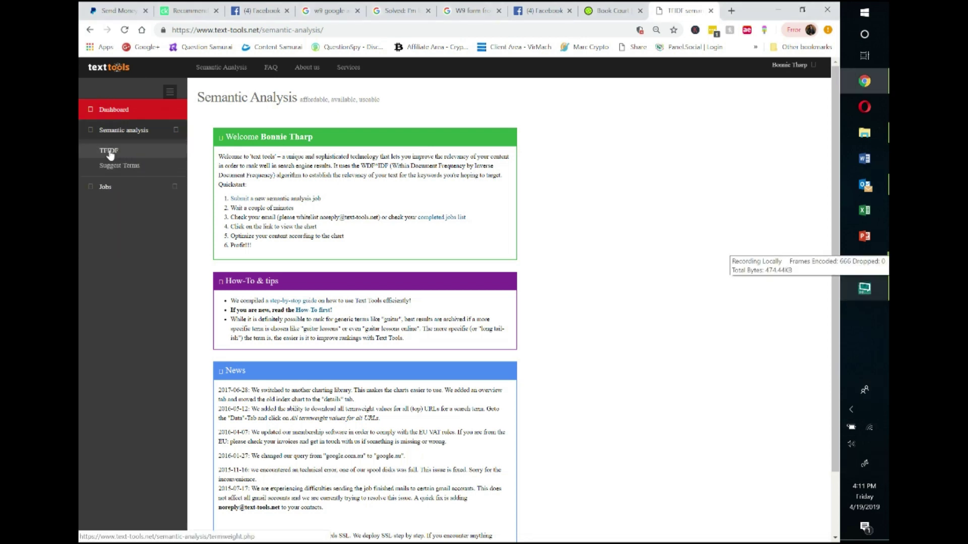
{"action": "left_click", "coordinate": [118, 152]}
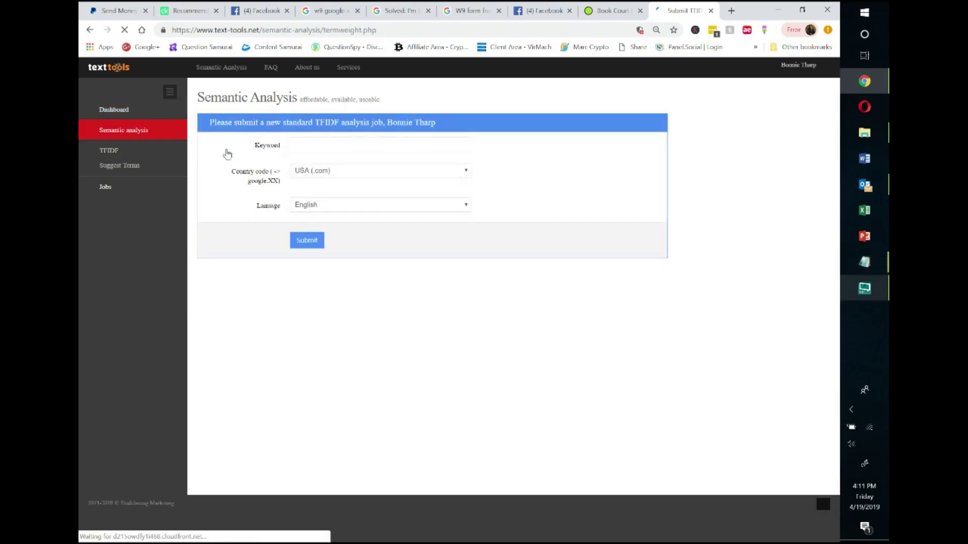
{"action": "mouse_move", "coordinate": [269, 151]}
{"action": "left_click", "coordinate": [381, 145]}
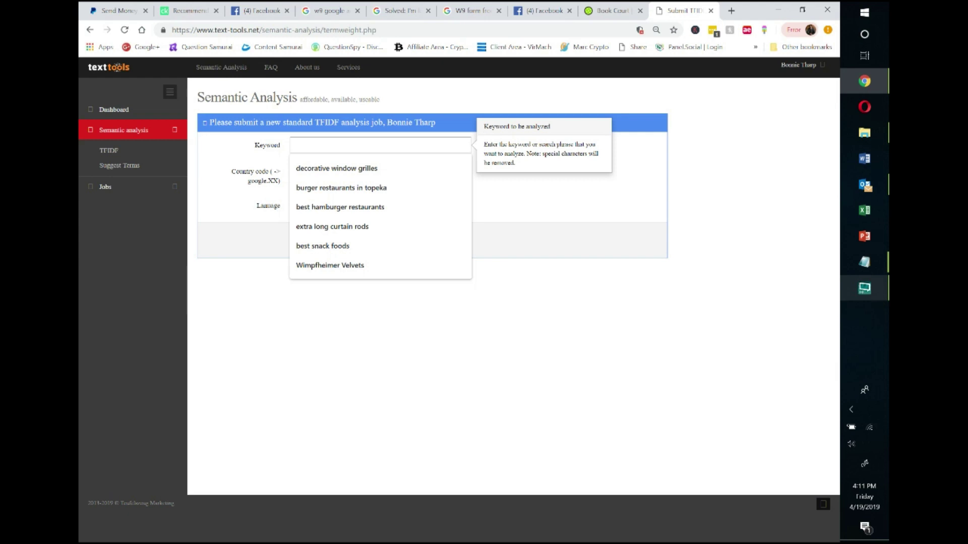
{"action": "type", "text": "pest control"}
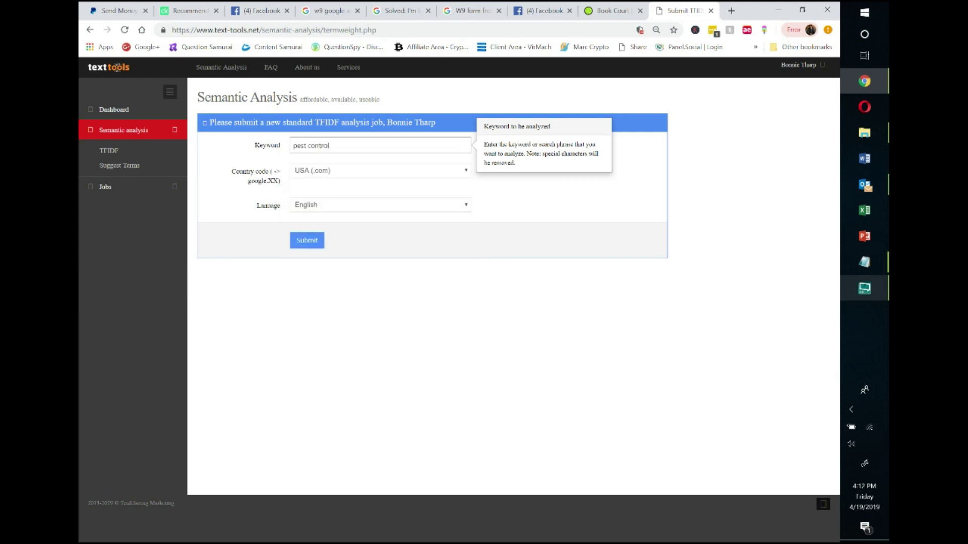
{"action": "type", "text": " wichita"}
{"action": "left_click", "coordinate": [304, 243]}
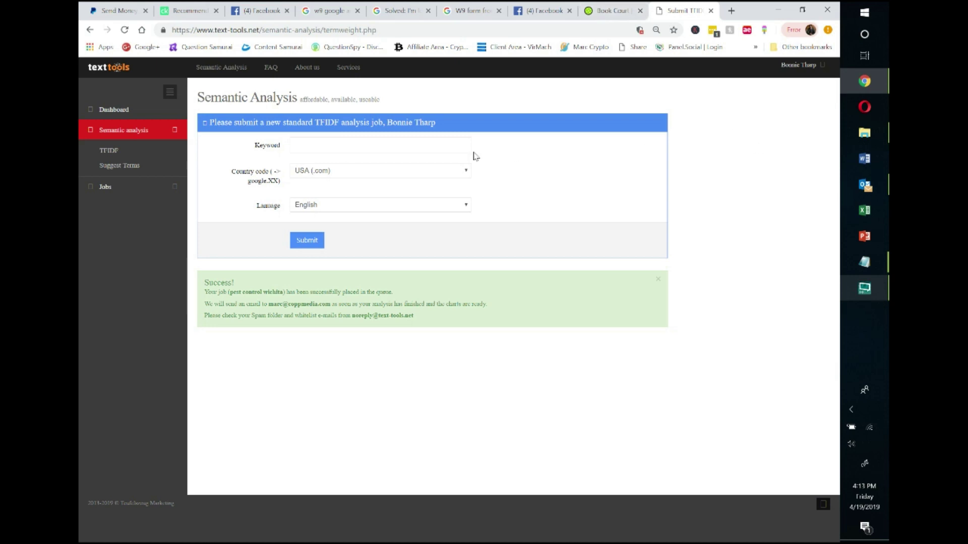
- Expand Jobs in the sidebar to show the Completed and Queued lists
{"action": "left_click", "coordinate": [130, 191]}
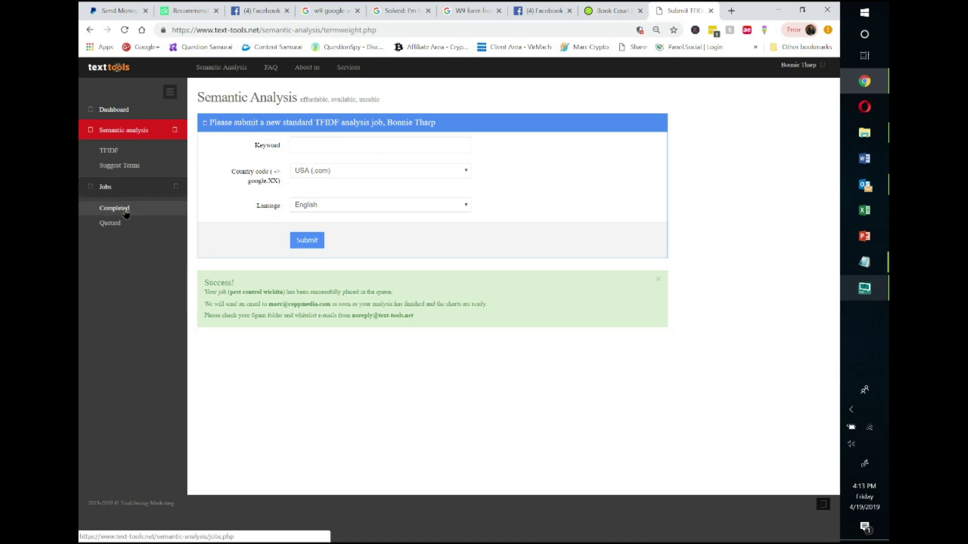
- Open the completed pest control wichita result, zoom its overview chart and scan the Top 100 TF*IDF terms
{"action": "left_click", "coordinate": [123, 209]}
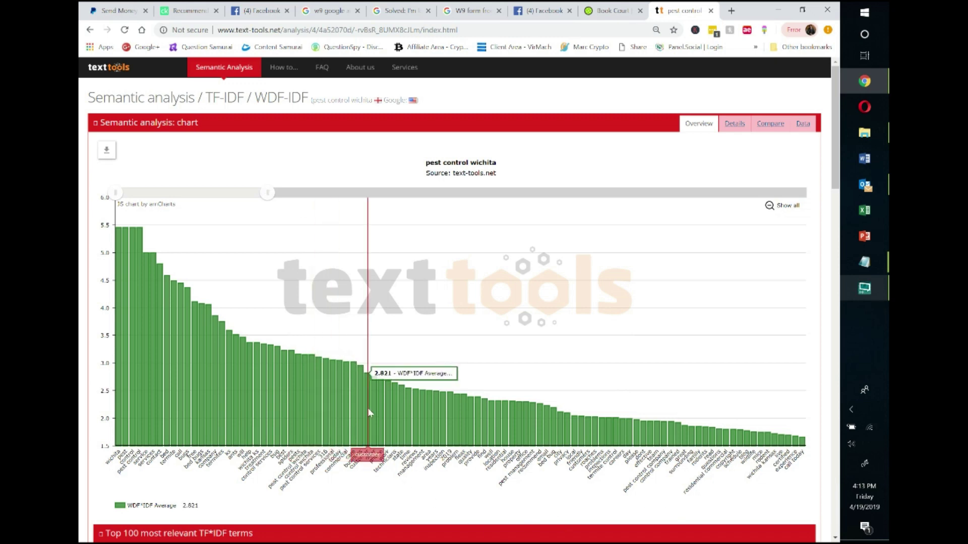
{"action": "mouse_move", "coordinate": [268, 193]}
{"action": "left_mouse_down"}
{"action": "mouse_move", "coordinate": [161, 187]}
{"action": "mouse_move", "coordinate": [657, 205]}
{"action": "mouse_move", "coordinate": [309, 186]}
{"action": "mouse_move", "coordinate": [229, 195]}
{"action": "mouse_move", "coordinate": [262, 197]}
{"action": "left_mouse_up"}
{"action": "scroll", "coordinate": [88, 330], "scroll_direction": "down", "scroll_amount": 3}
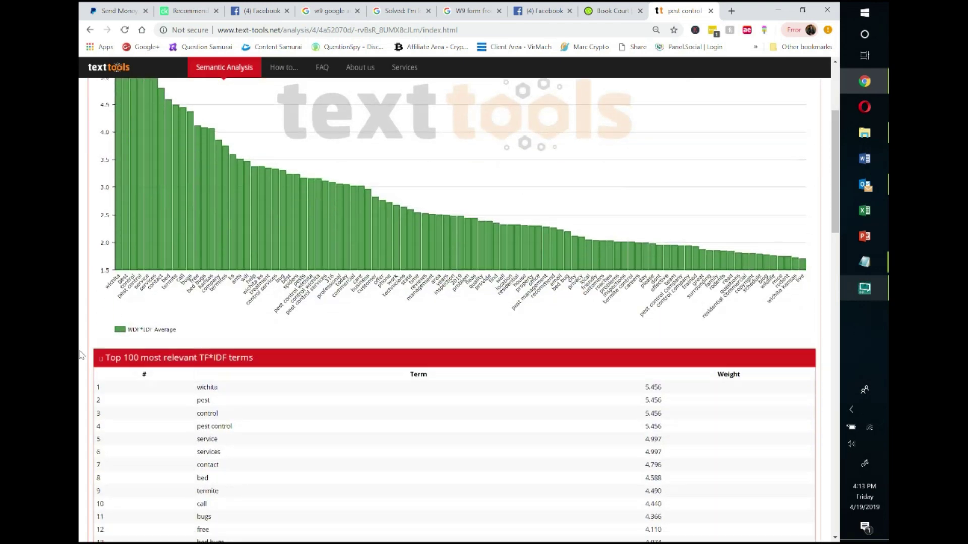
{"action": "scroll", "coordinate": [90, 329], "scroll_direction": "up", "scroll_amount": 1}
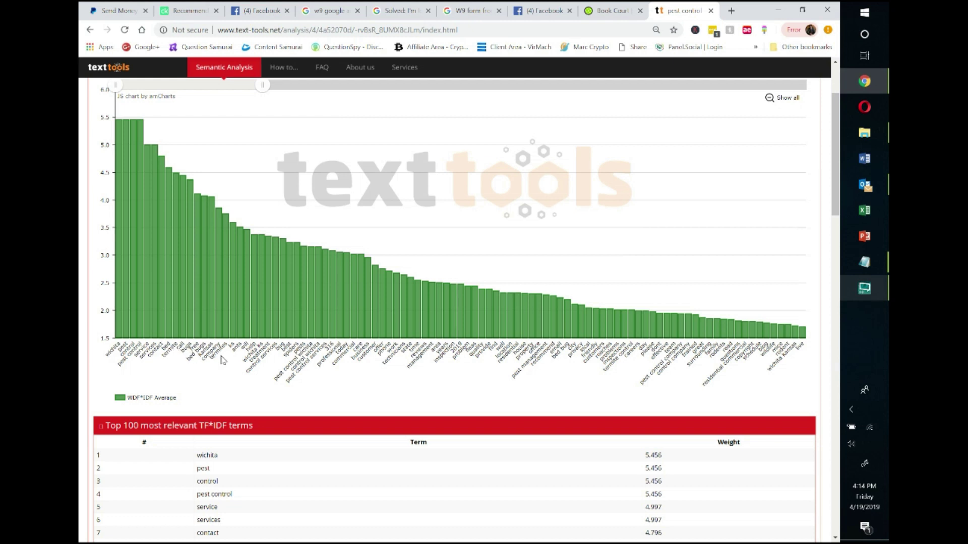
{"action": "scroll", "coordinate": [463, 376], "scroll_direction": "down", "scroll_amount": 9}
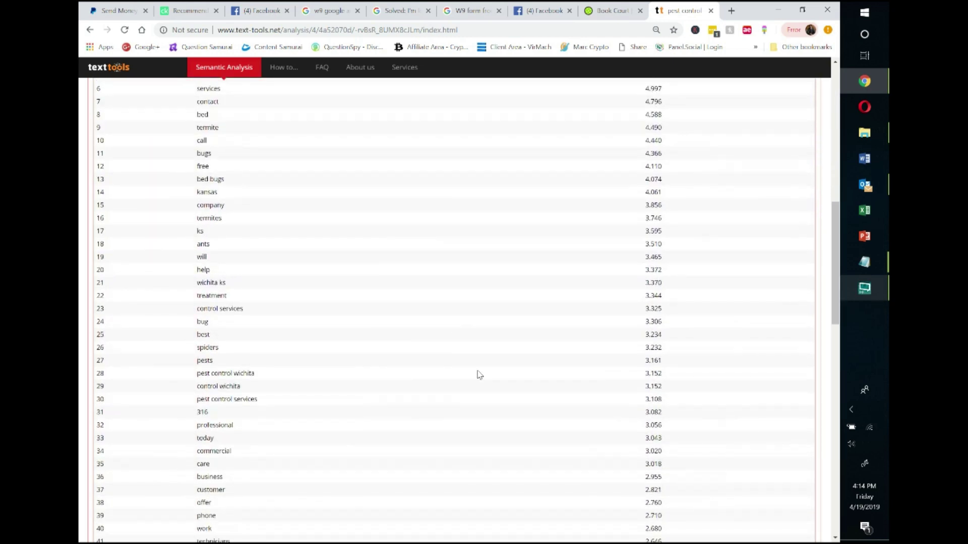
{"action": "scroll", "coordinate": [479, 375], "scroll_direction": "up", "scroll_amount": 10}
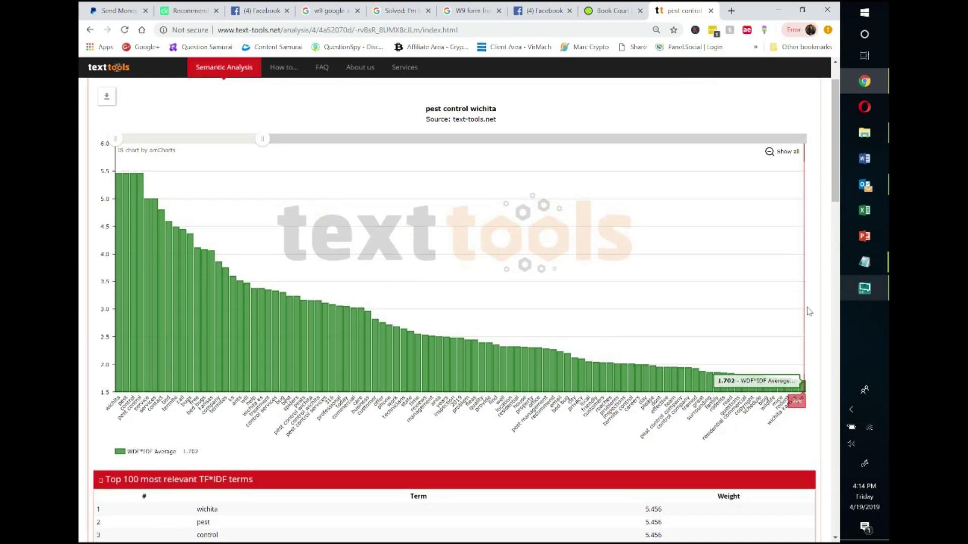
{"action": "scroll", "coordinate": [761, 93], "scroll_direction": "up", "scroll_amount": 1}
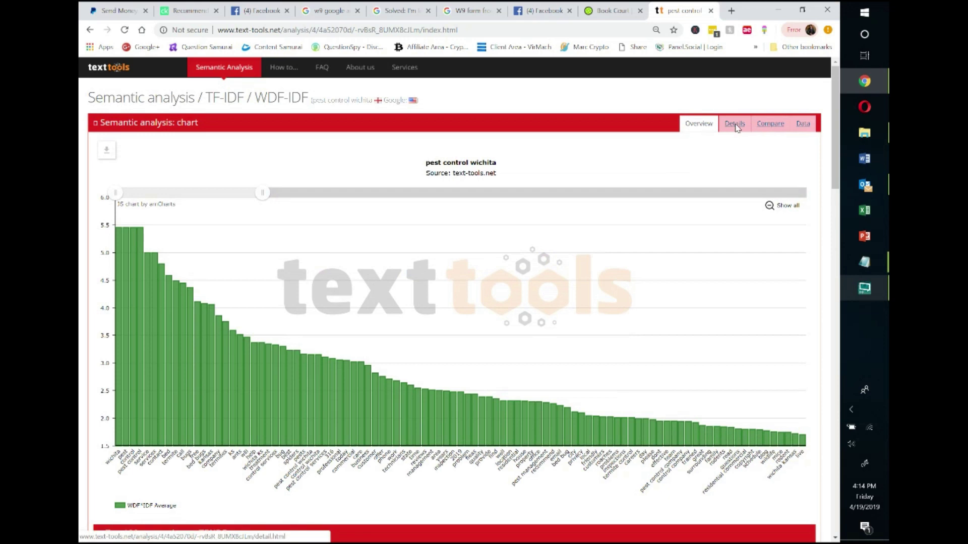
{"action": "left_click", "coordinate": [735, 127]}
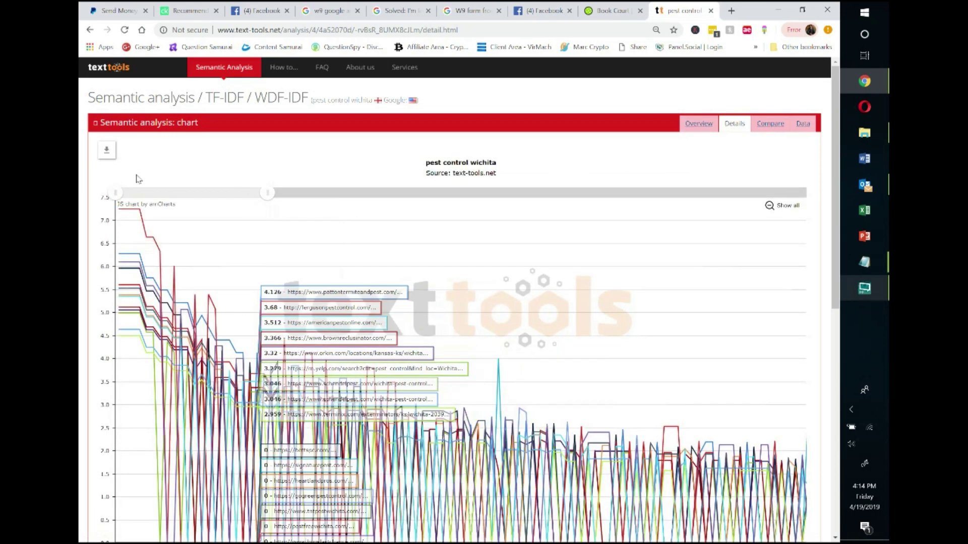
- Scroll down to the per-URL term-weight chart and hide the gogreenpestcontrol series
{"action": "scroll", "coordinate": [201, 144], "scroll_direction": "down", "scroll_amount": 2}
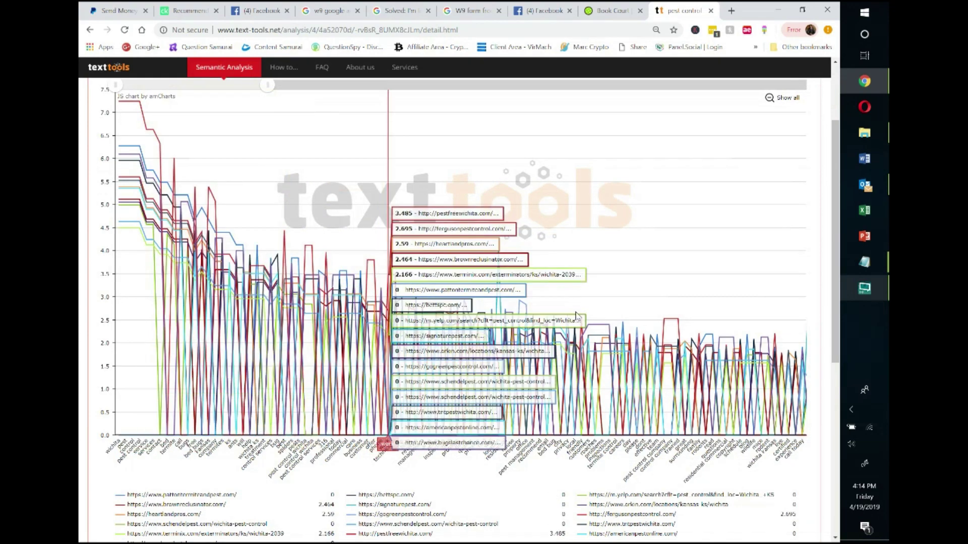
{"action": "scroll", "coordinate": [594, 439], "scroll_direction": "down", "scroll_amount": 1}
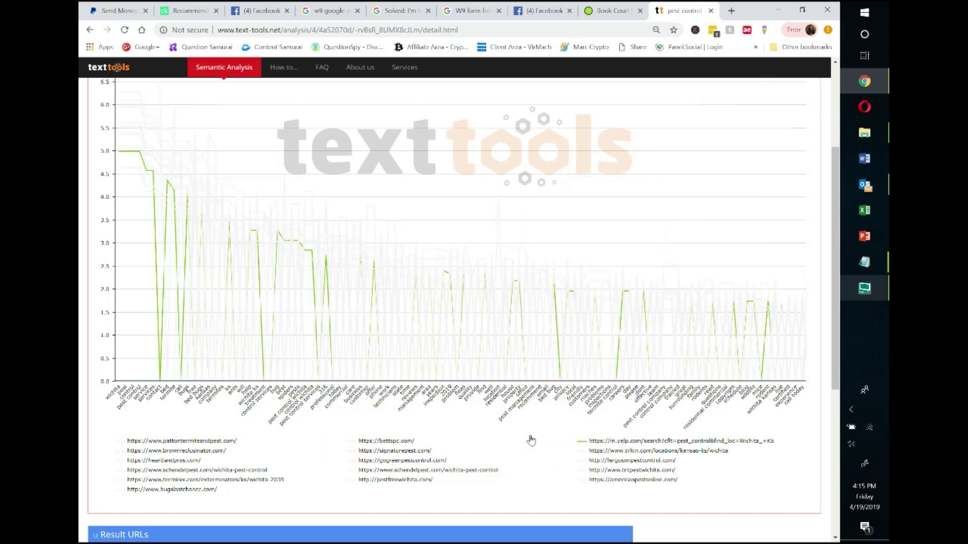
{"action": "left_click", "coordinate": [404, 462]}
- Toggle the schendelpest, pattontermiteandpest and brownrecluseinator series off, leaving only heartlandpros.com plotted
{"action": "left_click", "coordinate": [415, 471]}
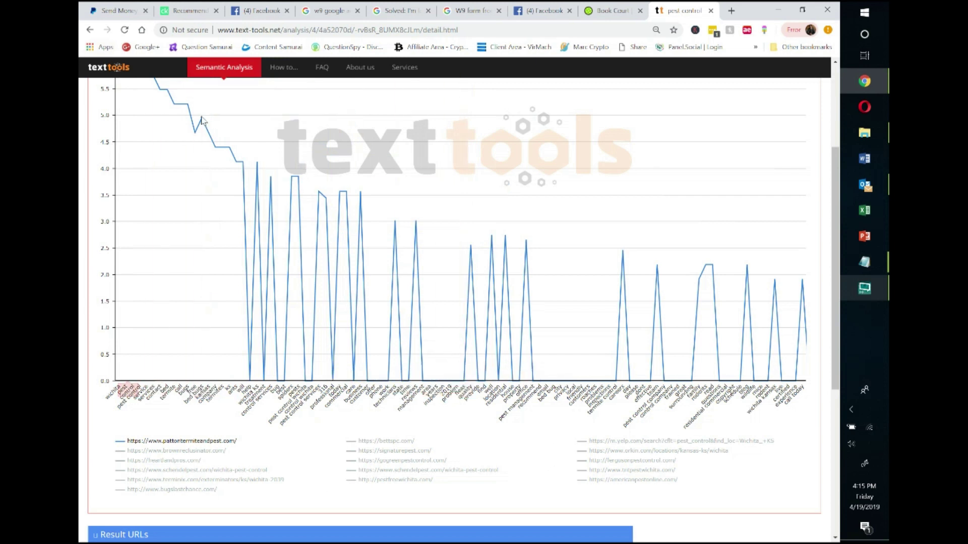
{"action": "left_click", "coordinate": [194, 442]}
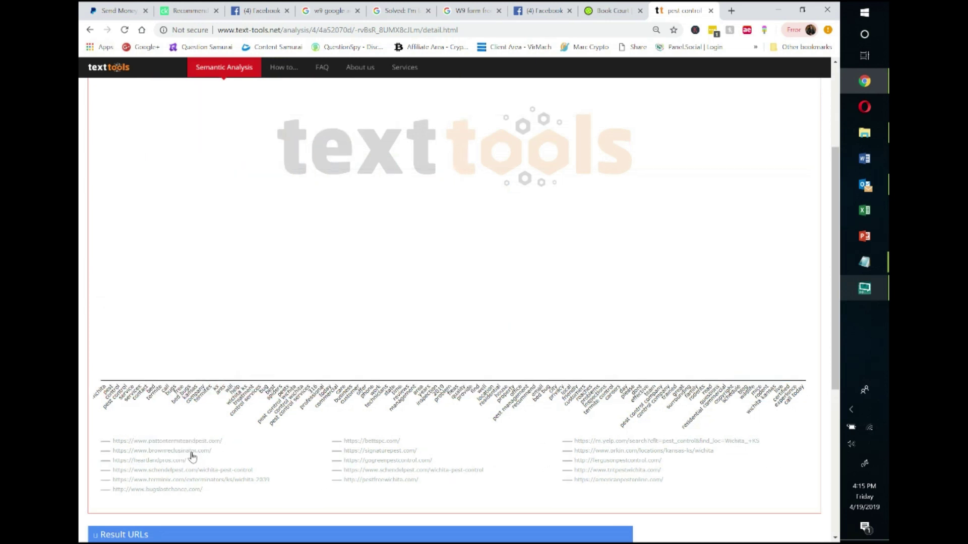
{"action": "left_click", "coordinate": [192, 452]}
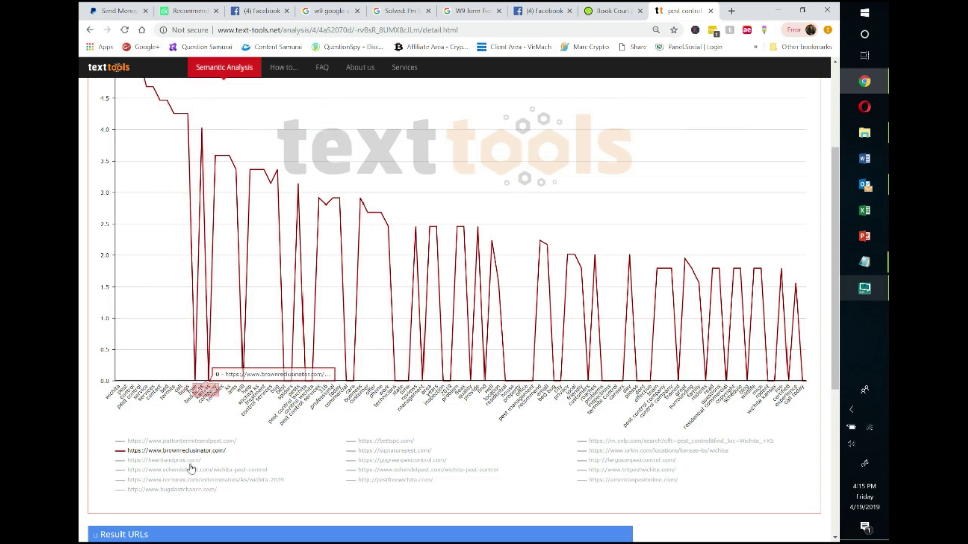
{"action": "left_click", "coordinate": [176, 453]}
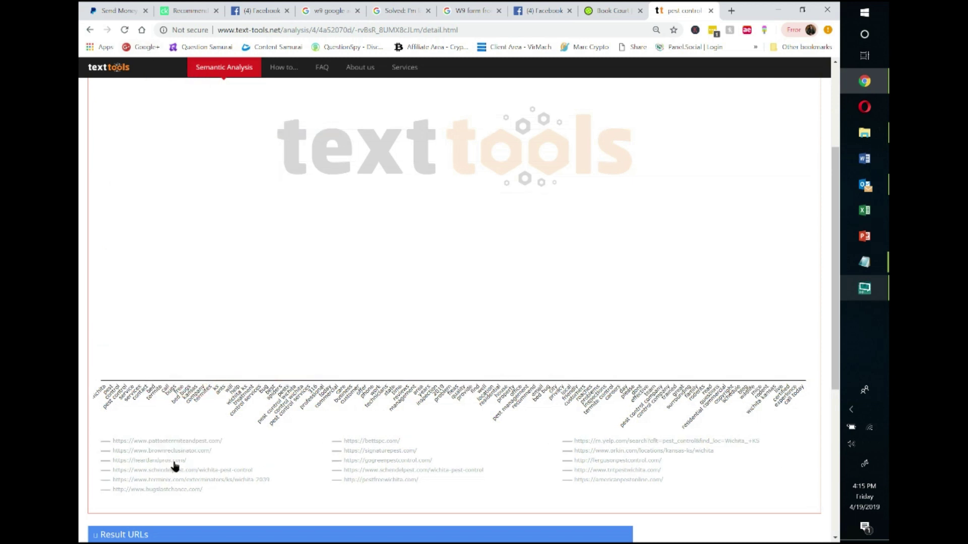
{"action": "left_click", "coordinate": [174, 462]}
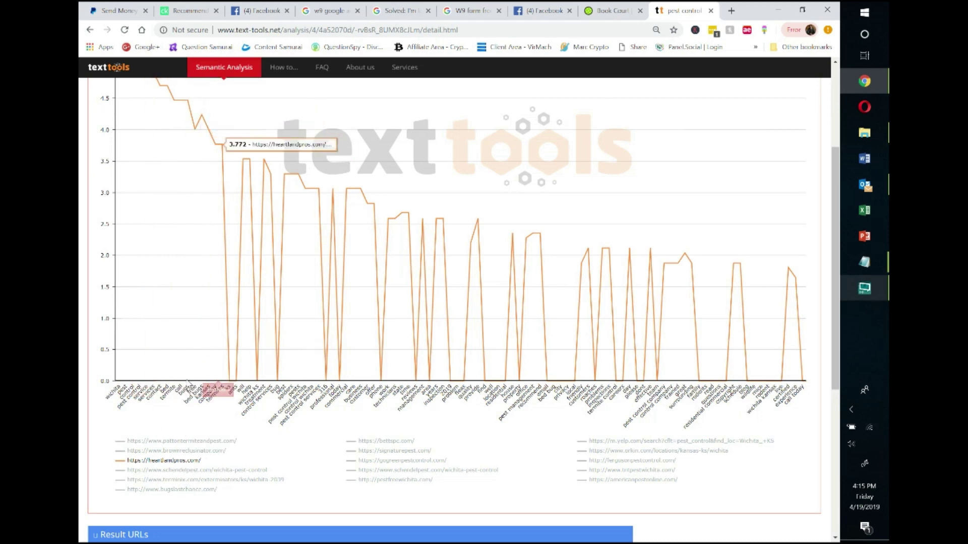
{"action": "scroll", "coordinate": [611, 418], "scroll_direction": "up", "scroll_amount": 3}
- Scroll through the Compare tab's stacked bar chart of average versus maximum term weights
{"action": "left_click", "coordinate": [770, 125]}
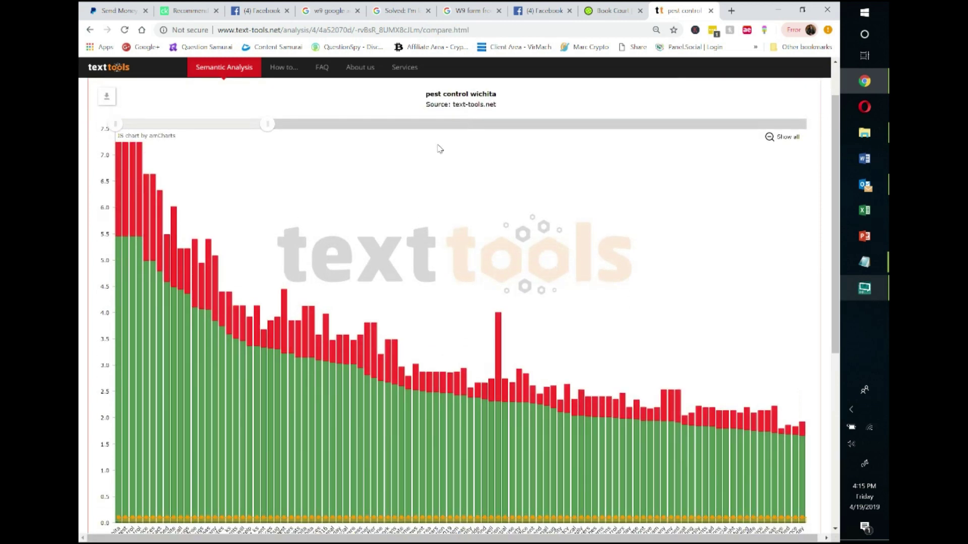
{"action": "scroll", "coordinate": [83, 242], "scroll_direction": "down", "scroll_amount": 3}
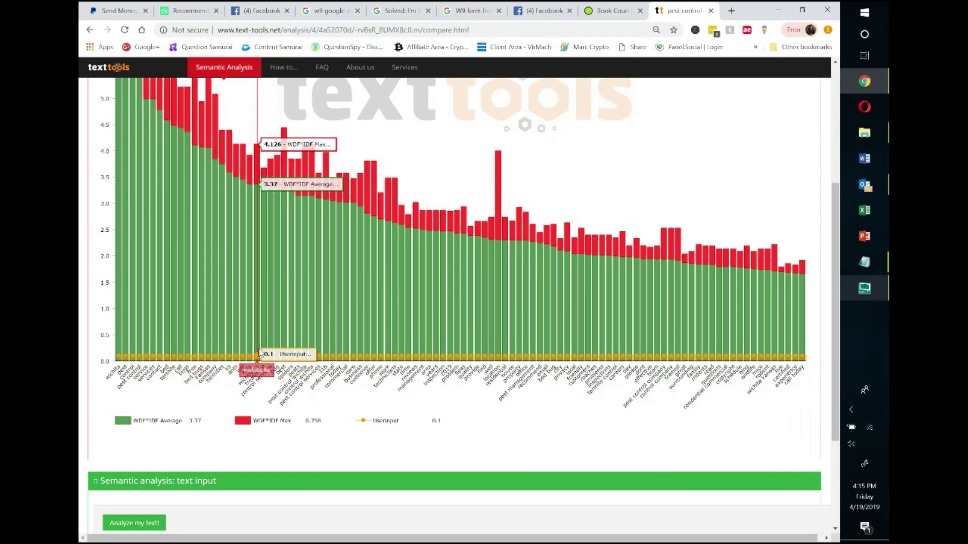
{"action": "scroll", "coordinate": [257, 455], "scroll_direction": "down", "scroll_amount": 3}
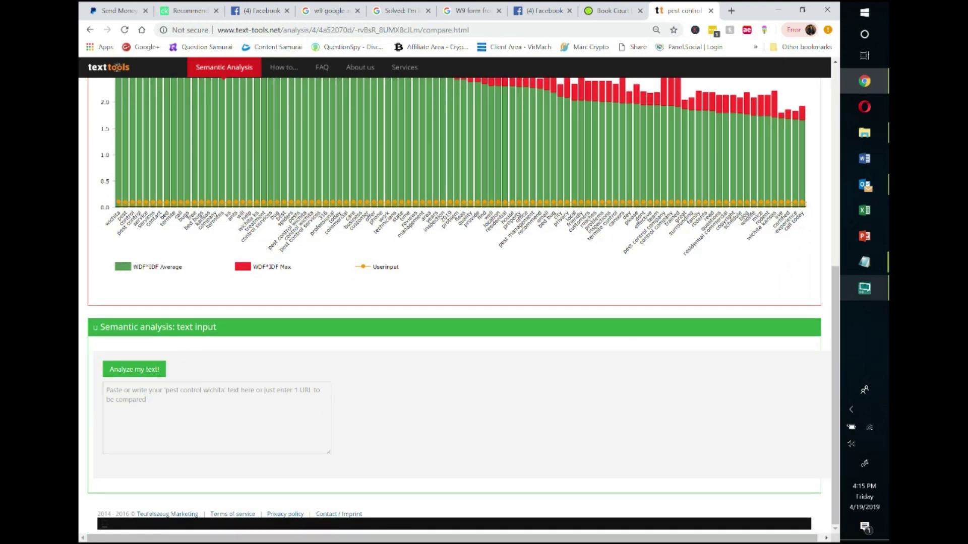
{"action": "scroll", "coordinate": [795, 296], "scroll_direction": "up", "scroll_amount": 7}
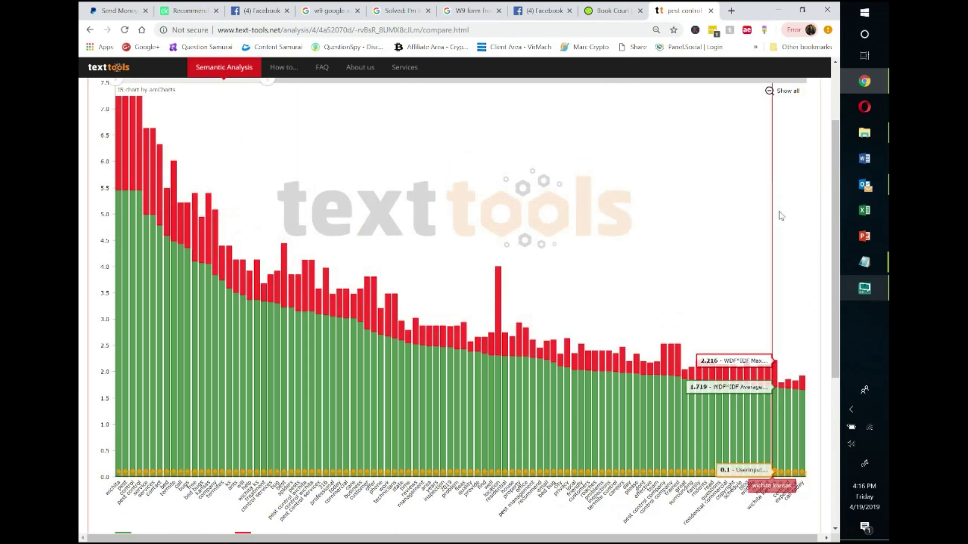
{"action": "left_click", "coordinate": [803, 123]}
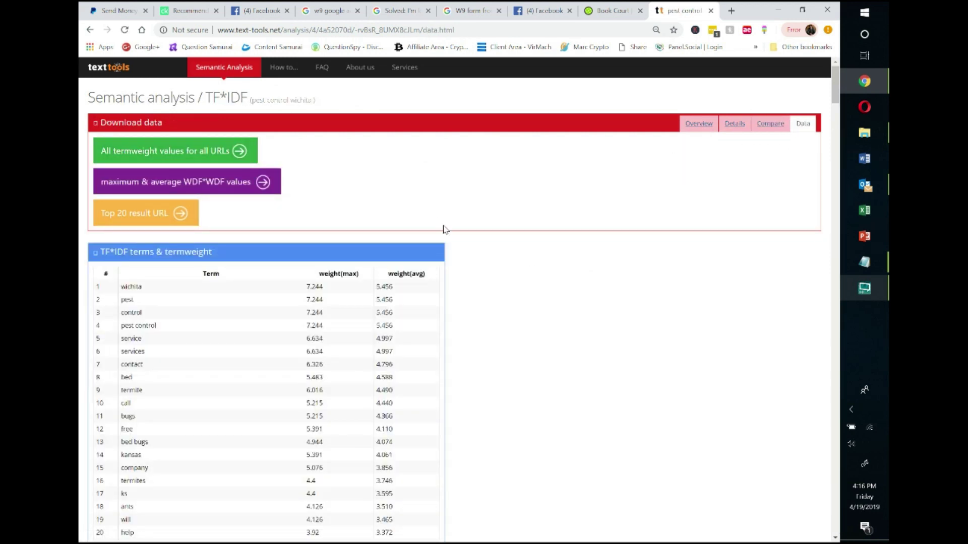
- Scroll to the TF*IDF terms table, led by wichita at 7.244 max and 5.456 average
{"action": "scroll", "coordinate": [492, 260], "scroll_direction": "down", "scroll_amount": 3}
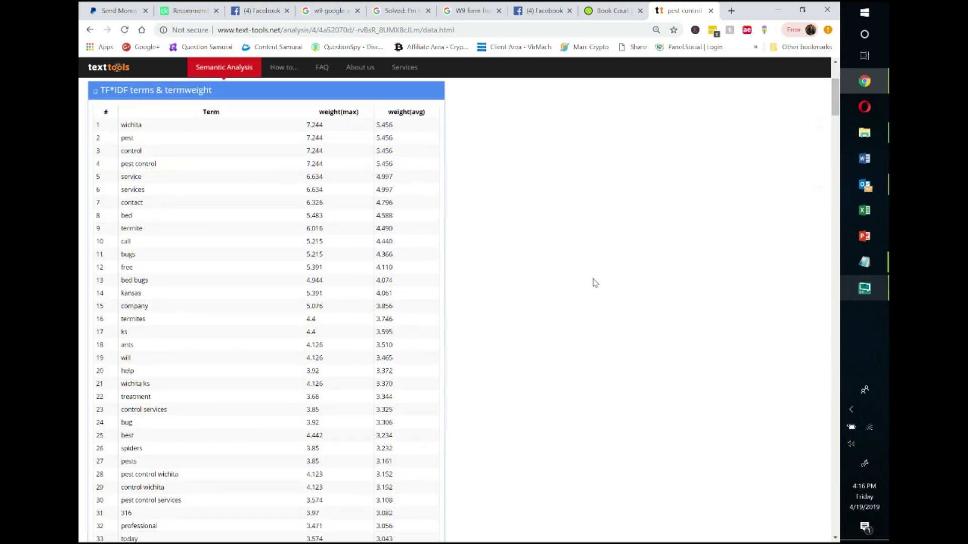